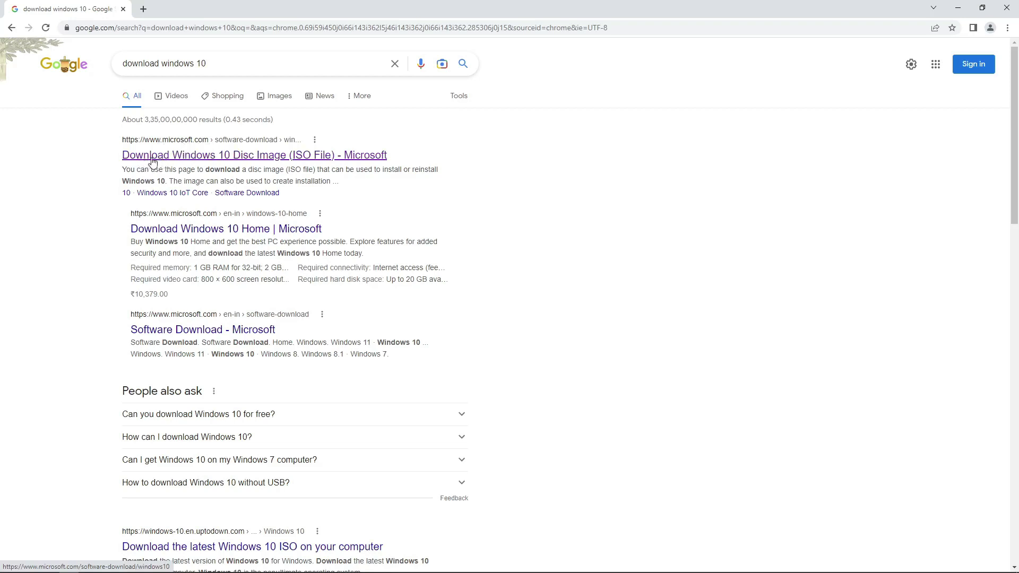
- Open Microsoft's Windows 10 disc image download page from the search results and download the media creation tool
click(295, 162)
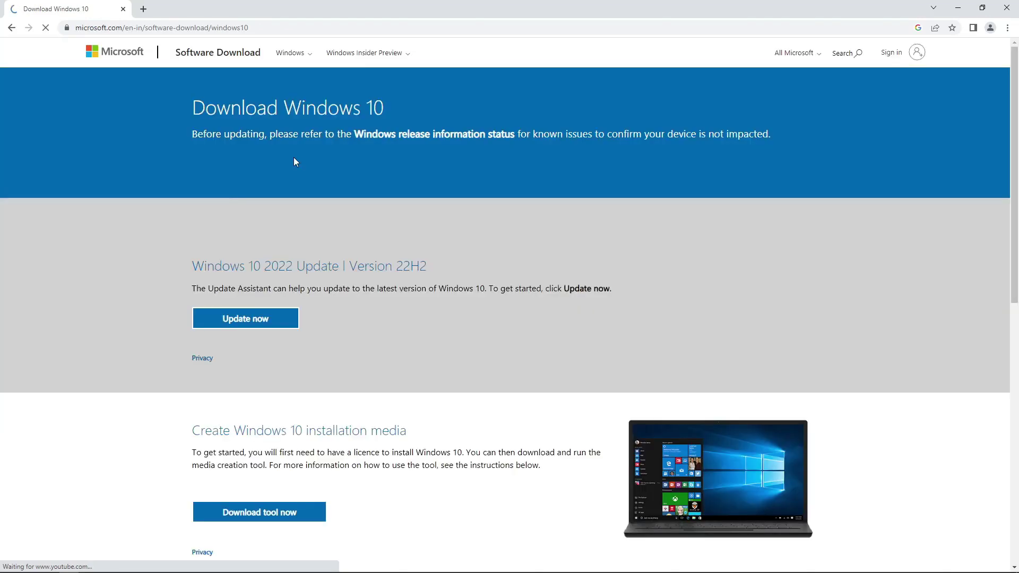
scroll(347, 328, down, 3)
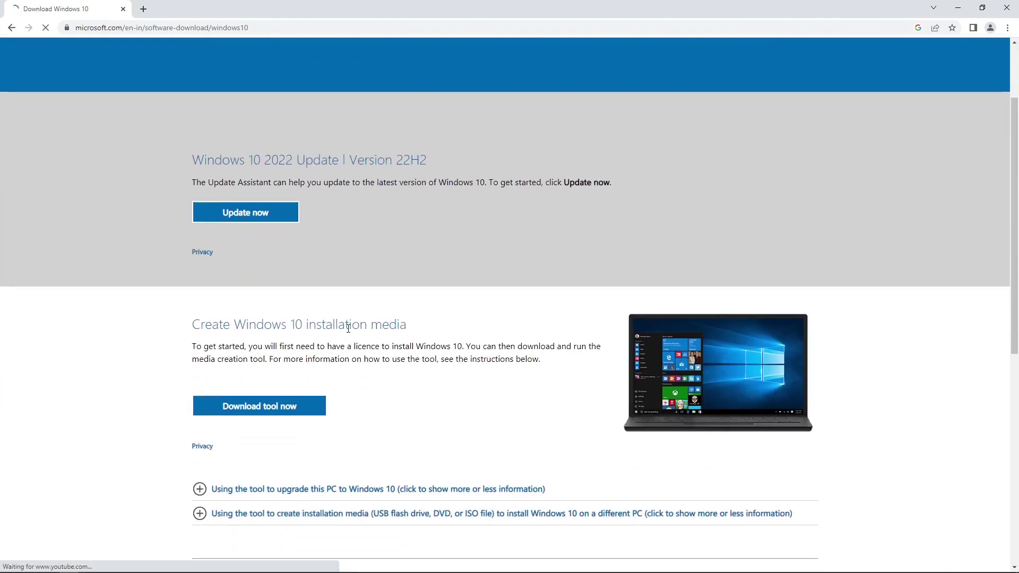
scroll(526, 371, down, 2)
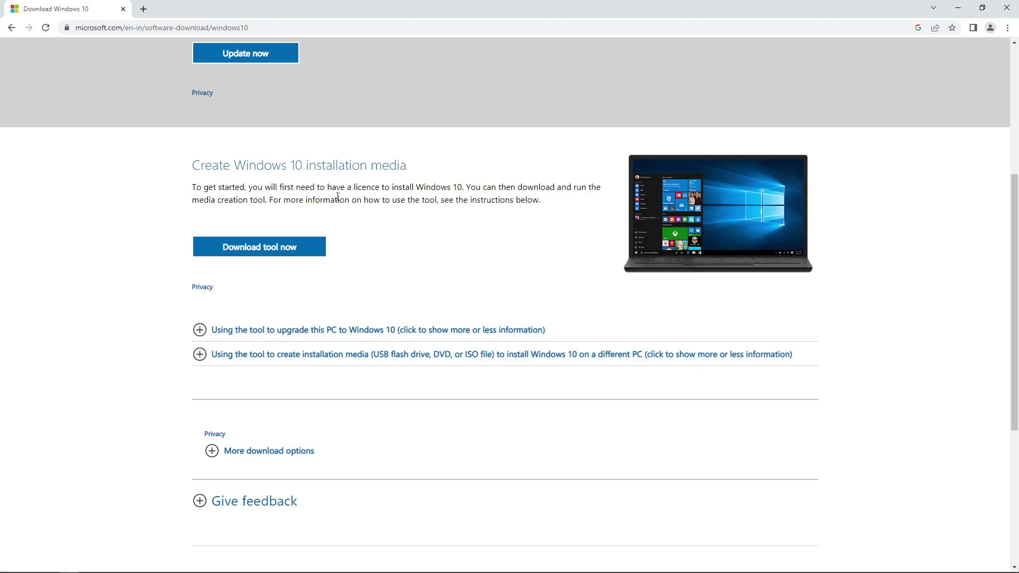
click(271, 253)
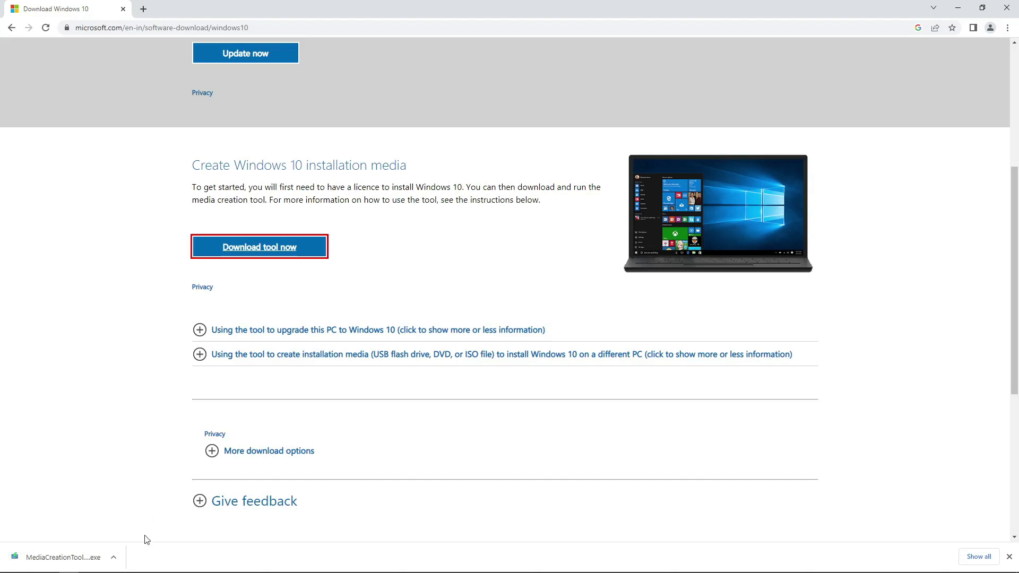
- Show the downloaded MediaCreationTool22H2 file in its folder, run it, and minimize the open windows to the desktop
click(114, 557)
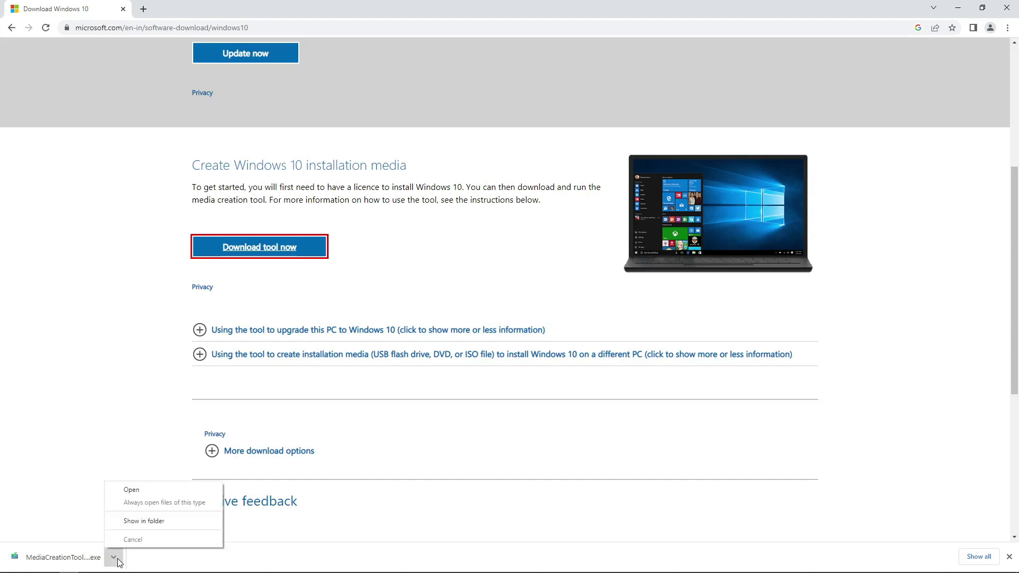
click(157, 523)
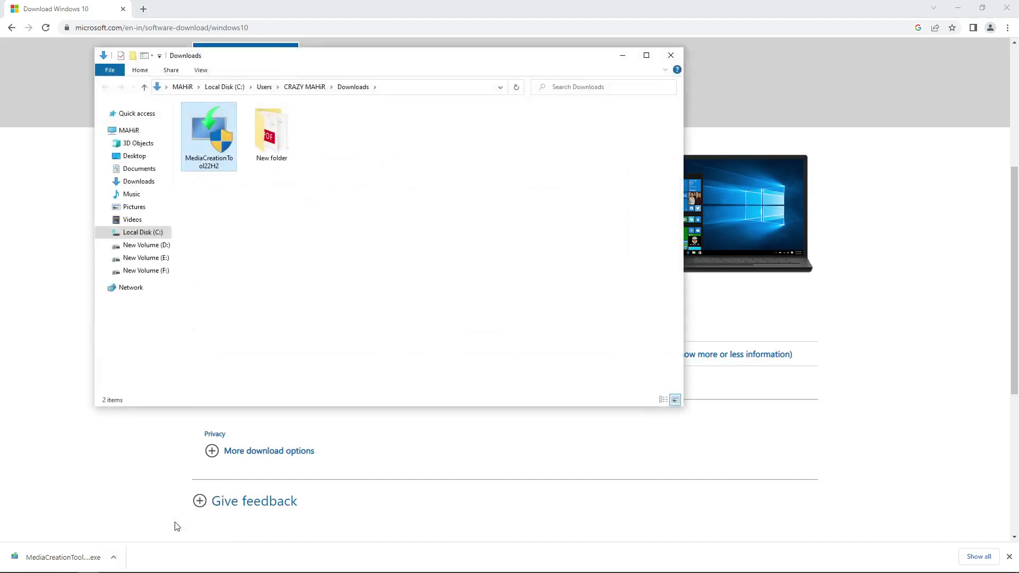
double_click(409, 57)
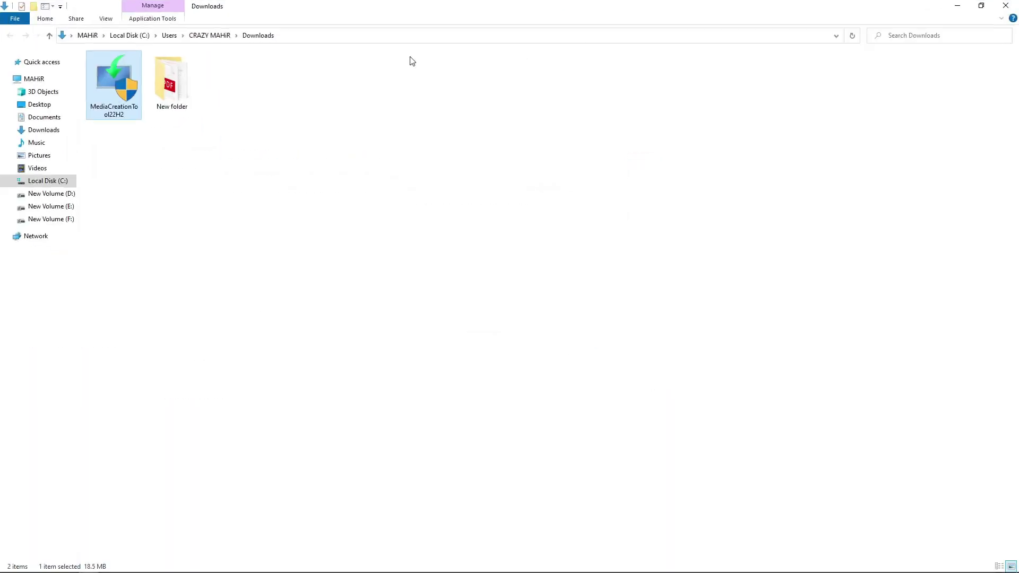
double_click(117, 90)
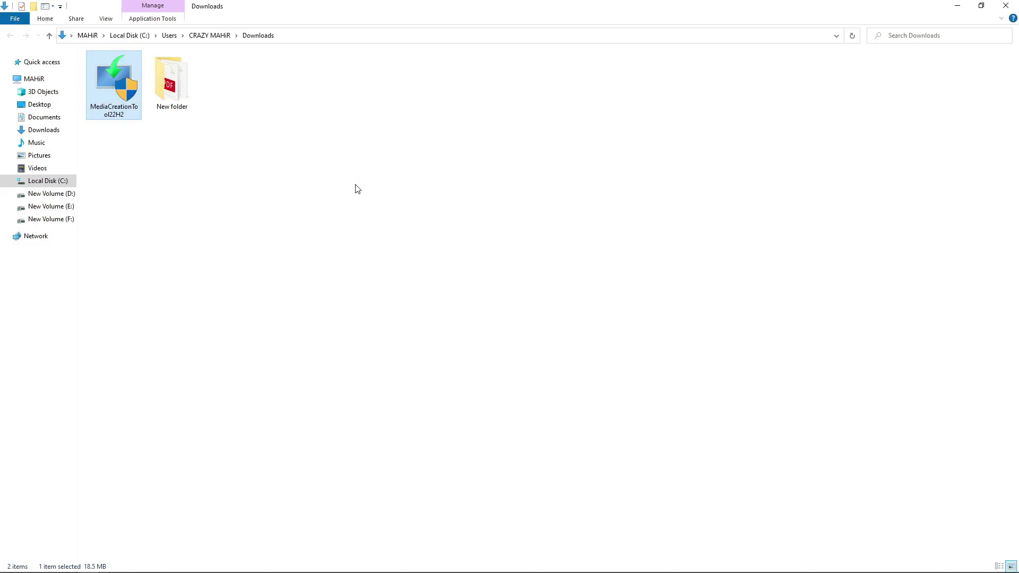
click(957, 6)
click(957, 7)
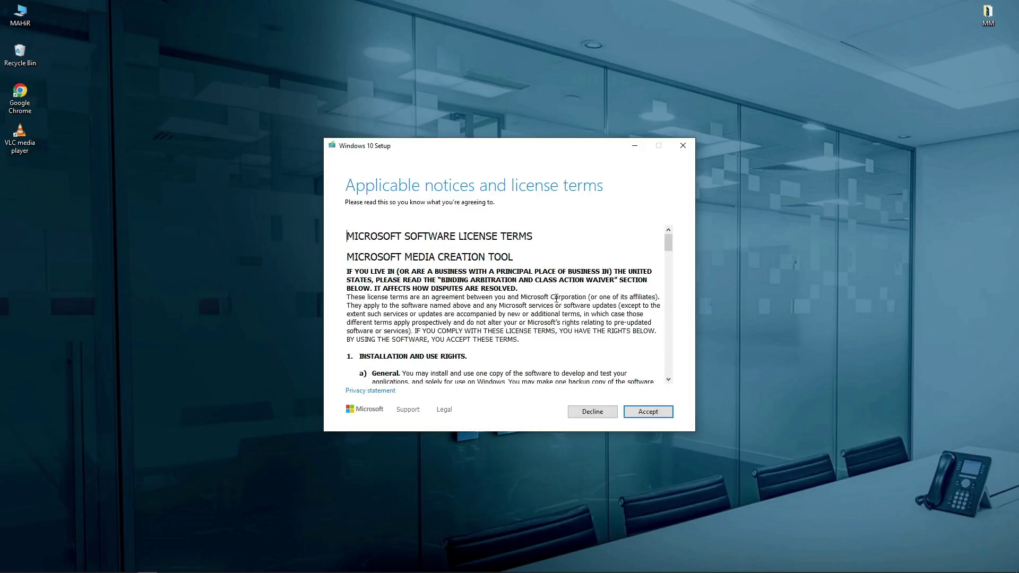
- Accept the license terms and choose to create installation media (USB flash drive, DVD, or ISO file) for another PC
scroll(556, 298, down, 20)
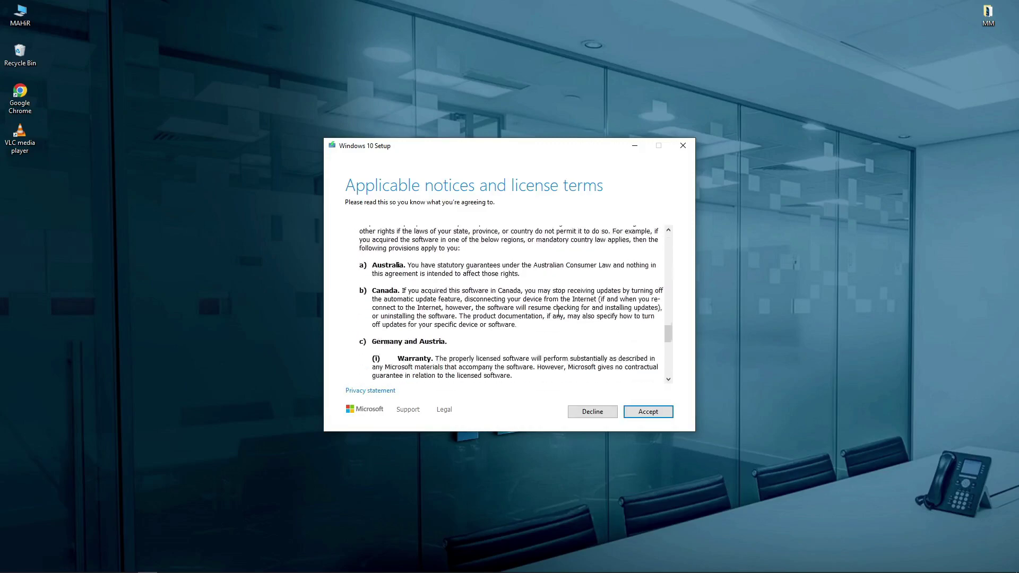
scroll(559, 313, down, 5)
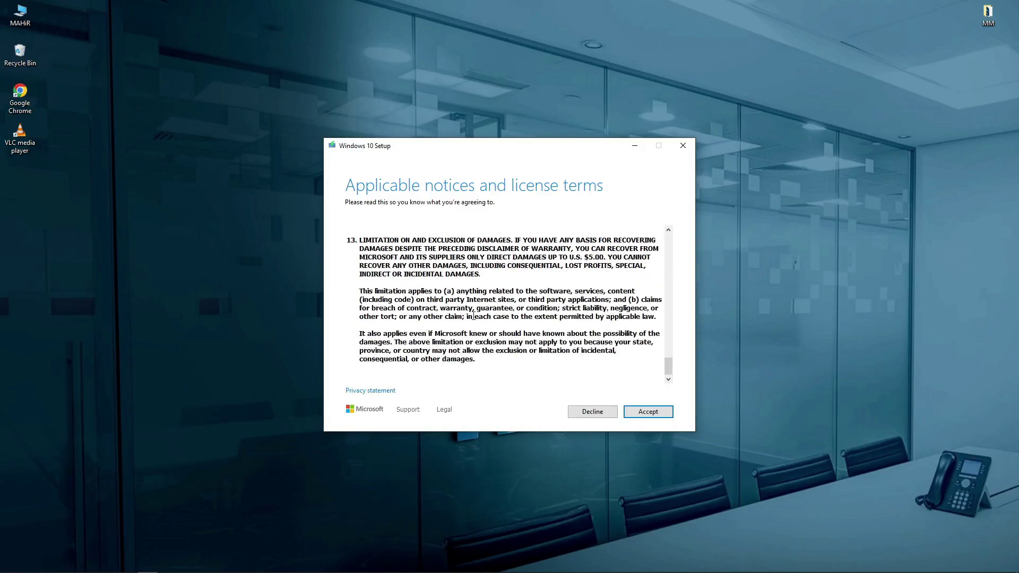
click(656, 417)
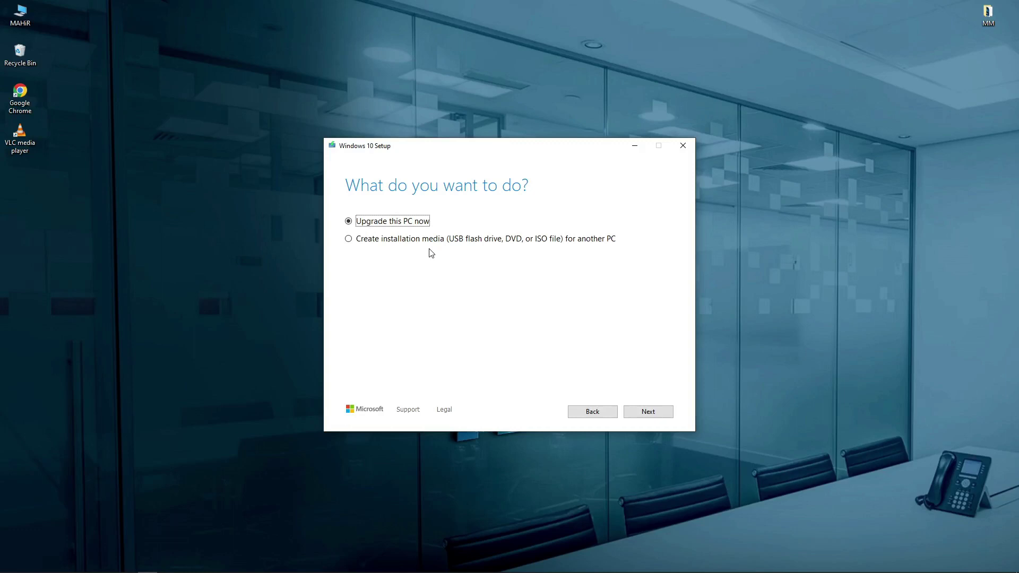
click(364, 243)
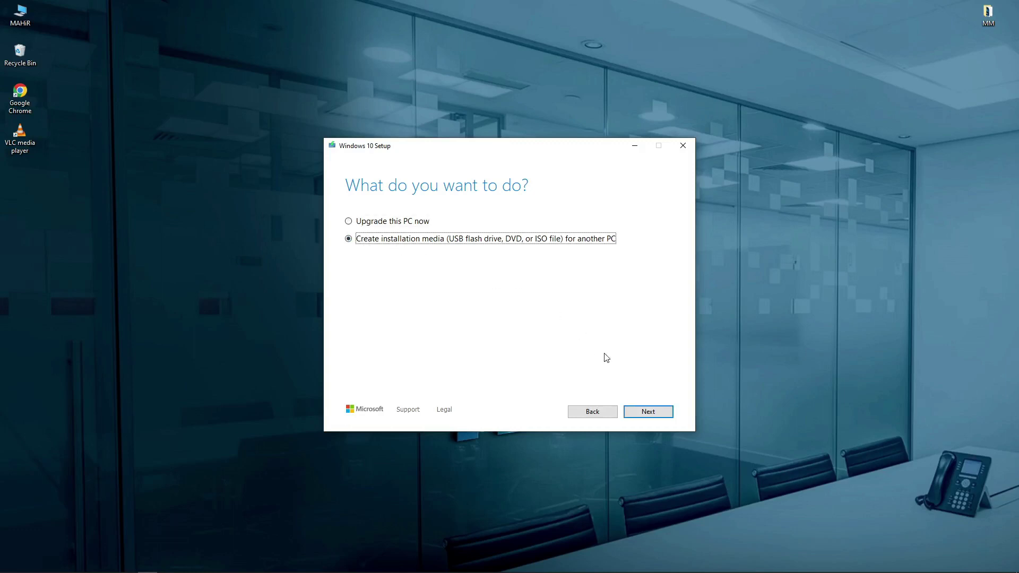
click(649, 413)
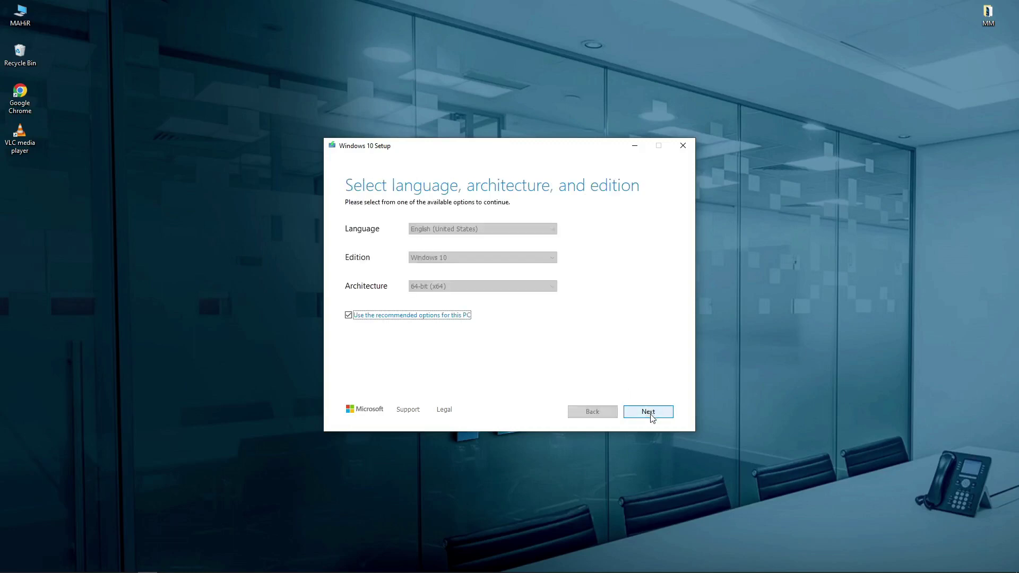
- Examine the available language, edition and architecture choices, and restore the recommended options for this PC
click(348, 316)
click(459, 230)
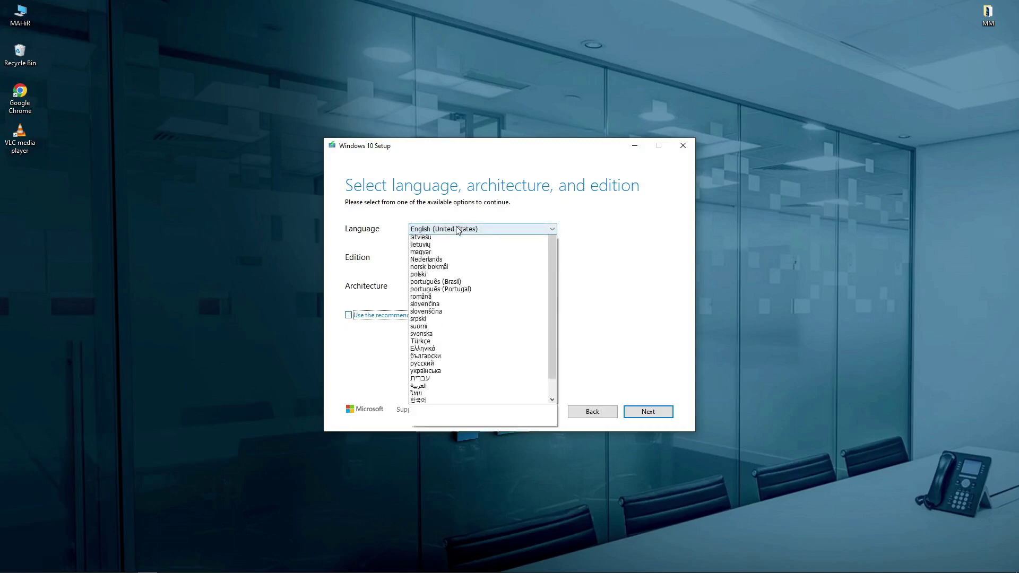
click(459, 230)
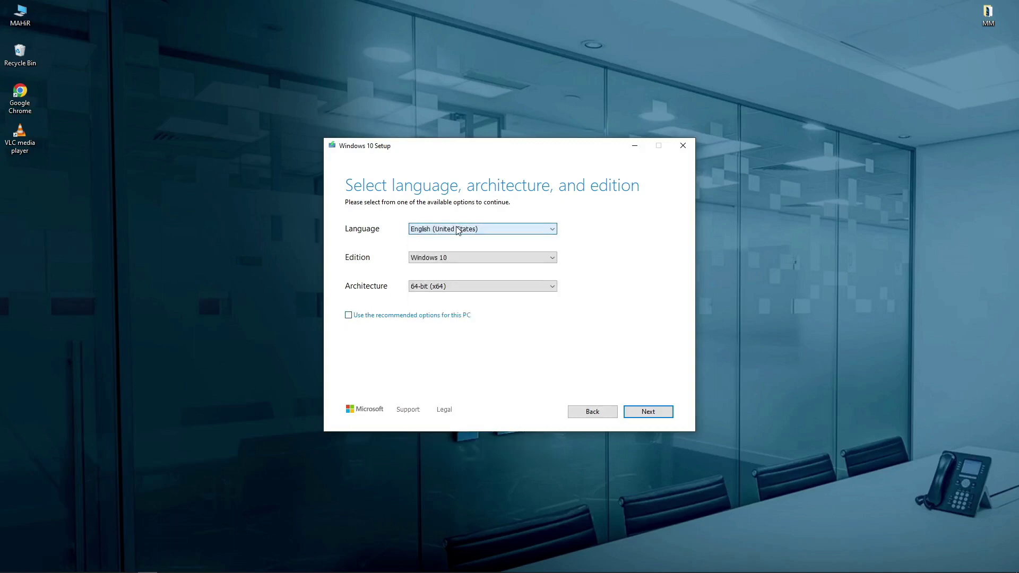
click(463, 262)
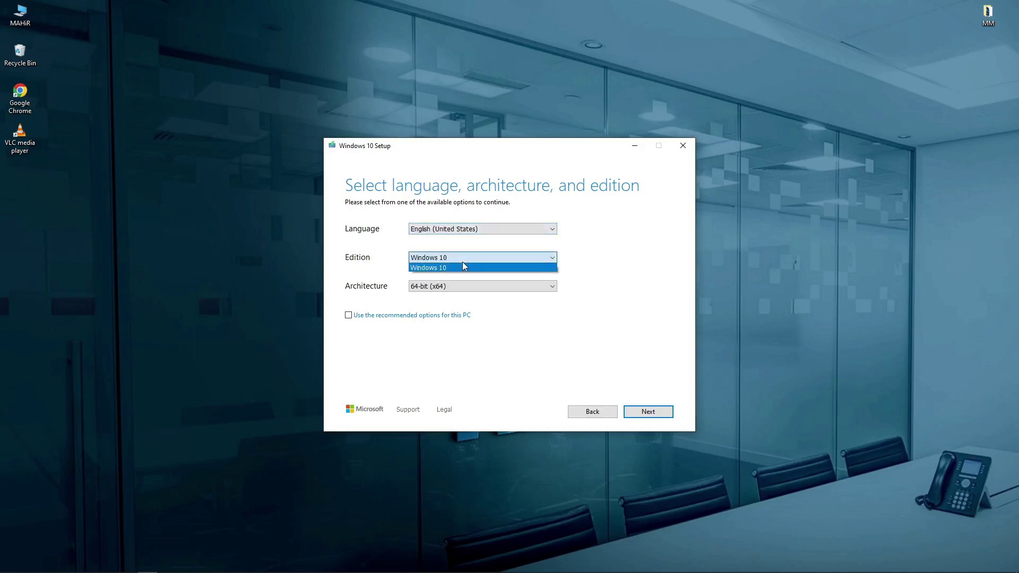
click(463, 267)
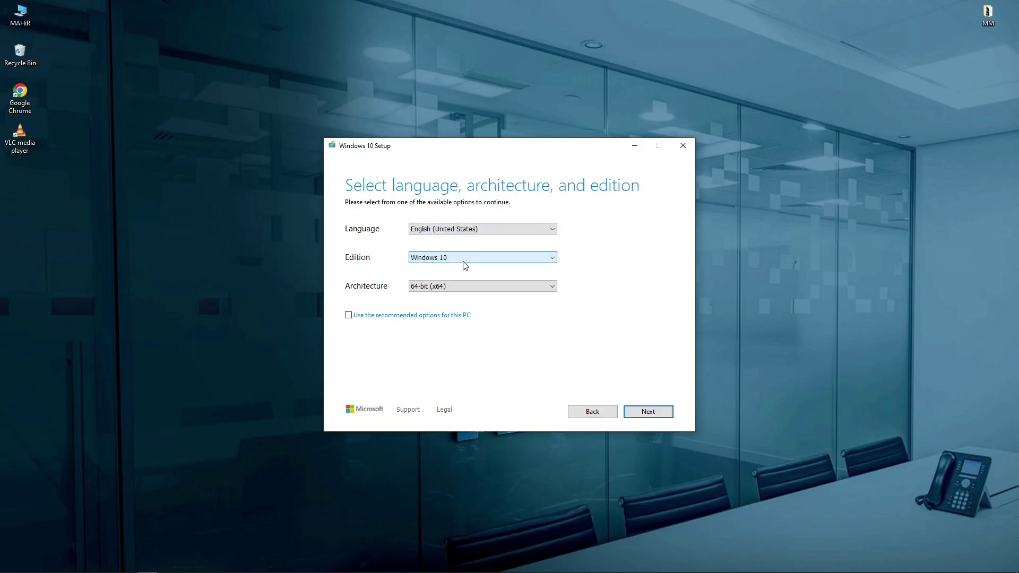
click(444, 286)
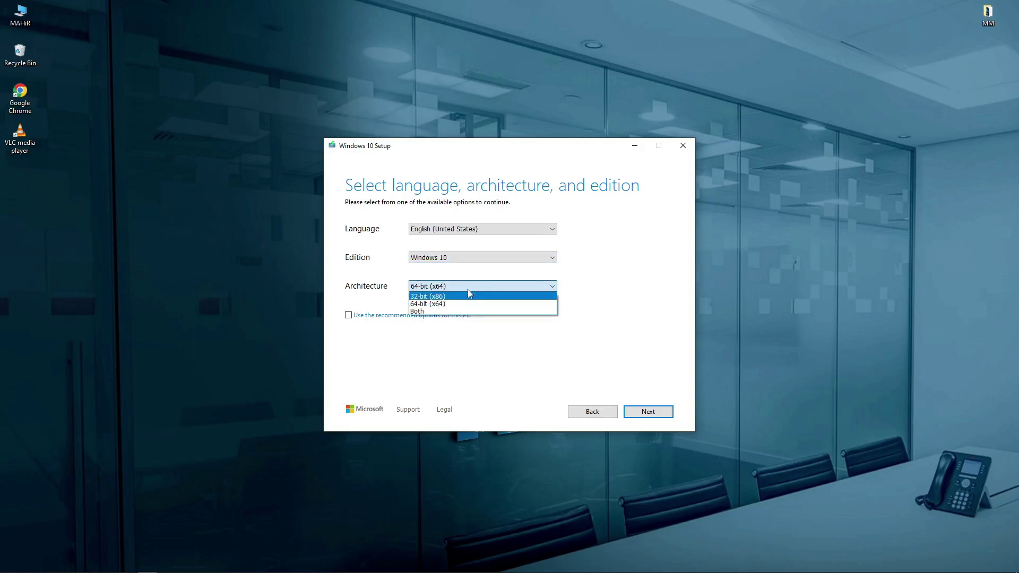
click(467, 287)
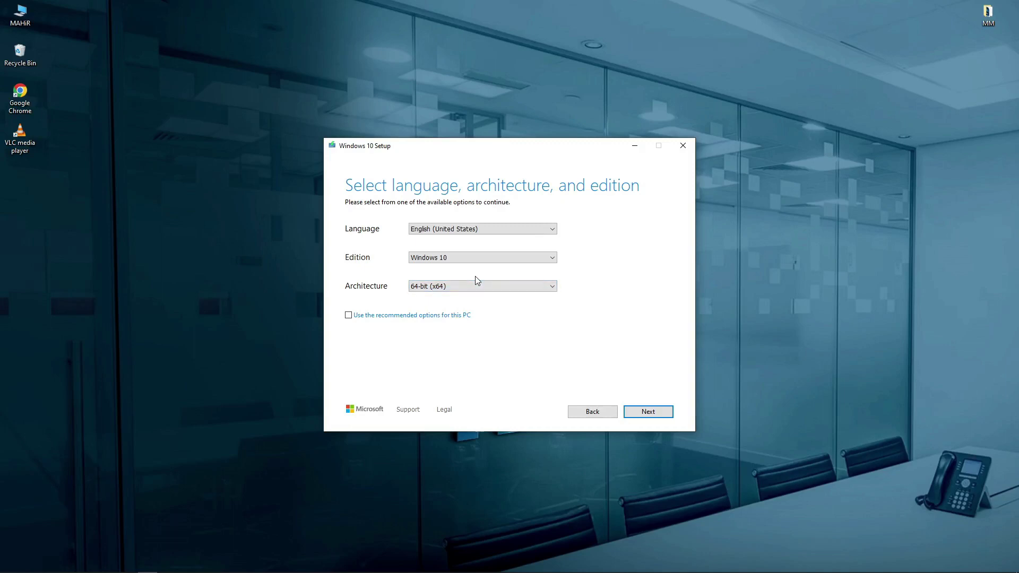
key(Tab)
key(space)
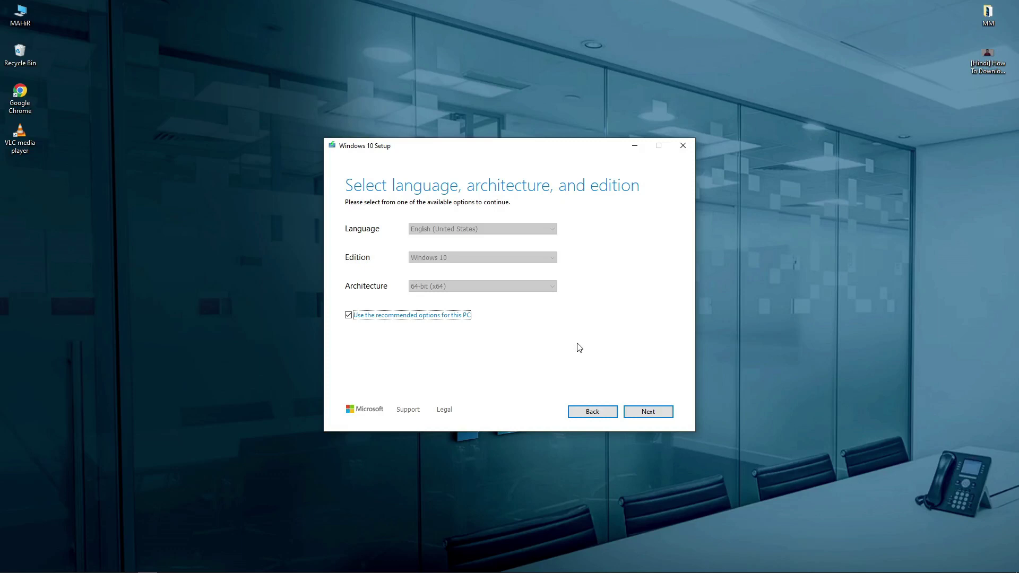
- Accept the recommended language, edition and architecture, and use a USB flash drive as the installation media
click(648, 413)
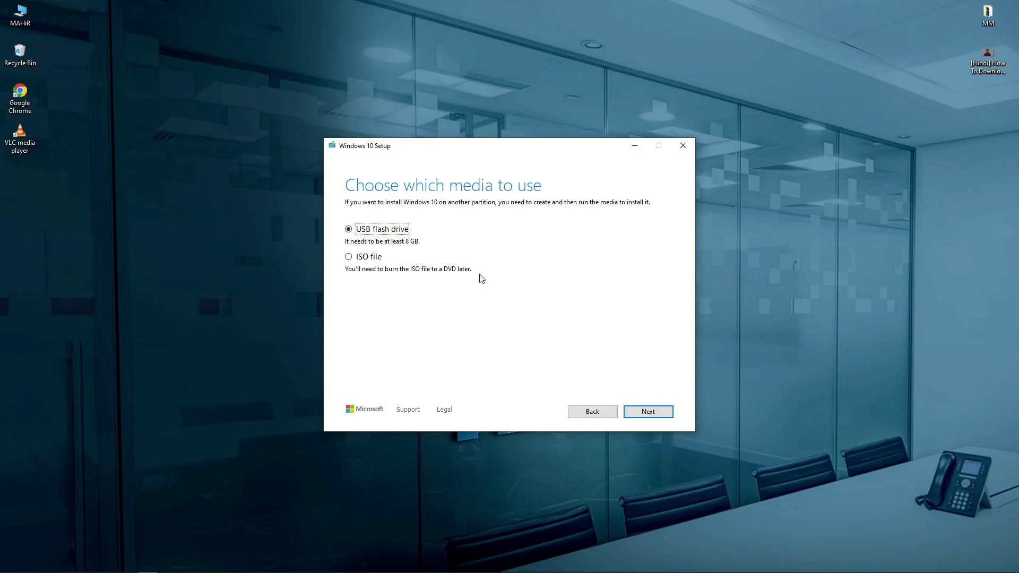
click(652, 413)
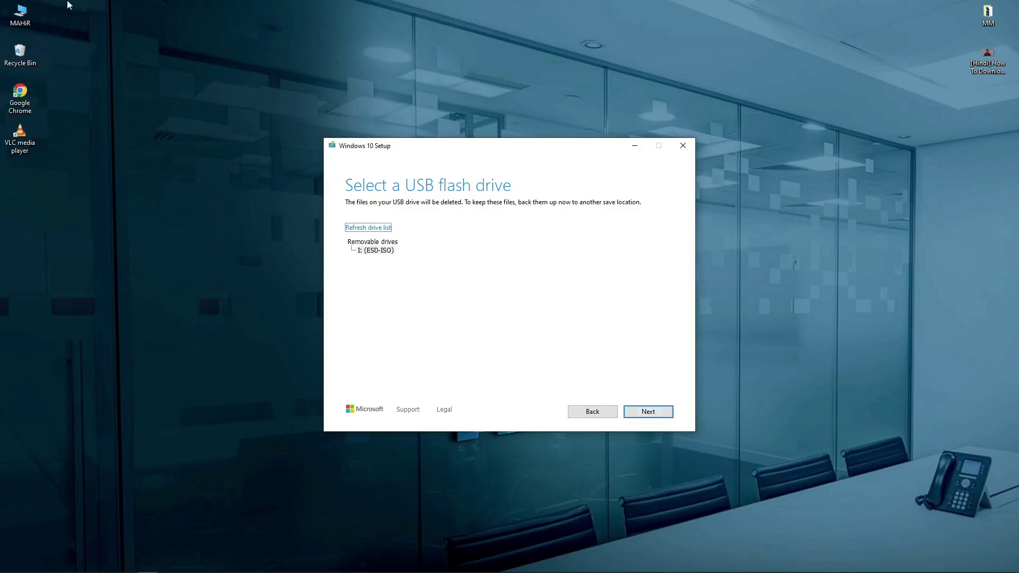
- Check the ESD-ISO (I:) drive in File Explorer and start the Windows 10 download with it as the target USB drive
double_click(20, 15)
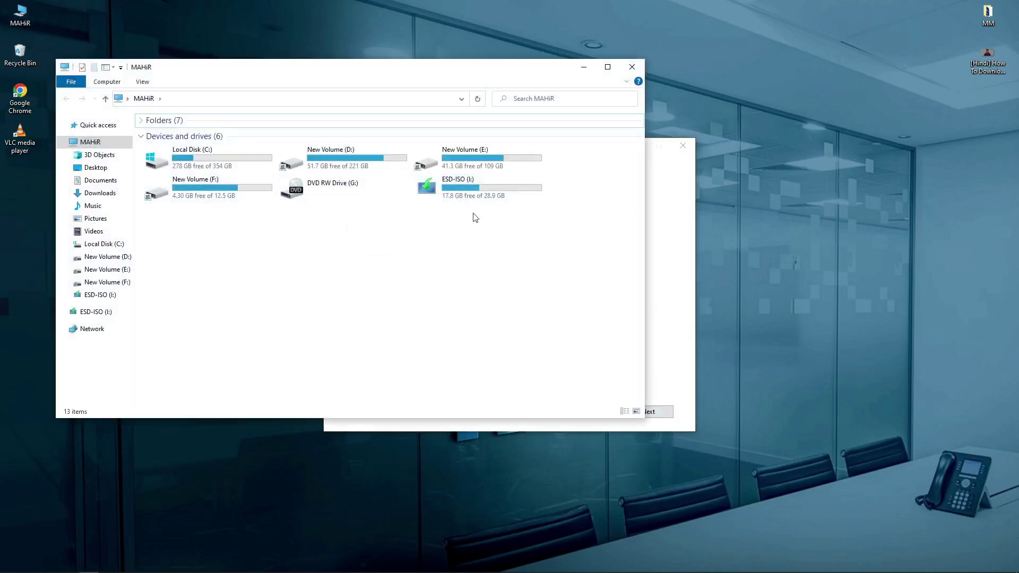
click(458, 200)
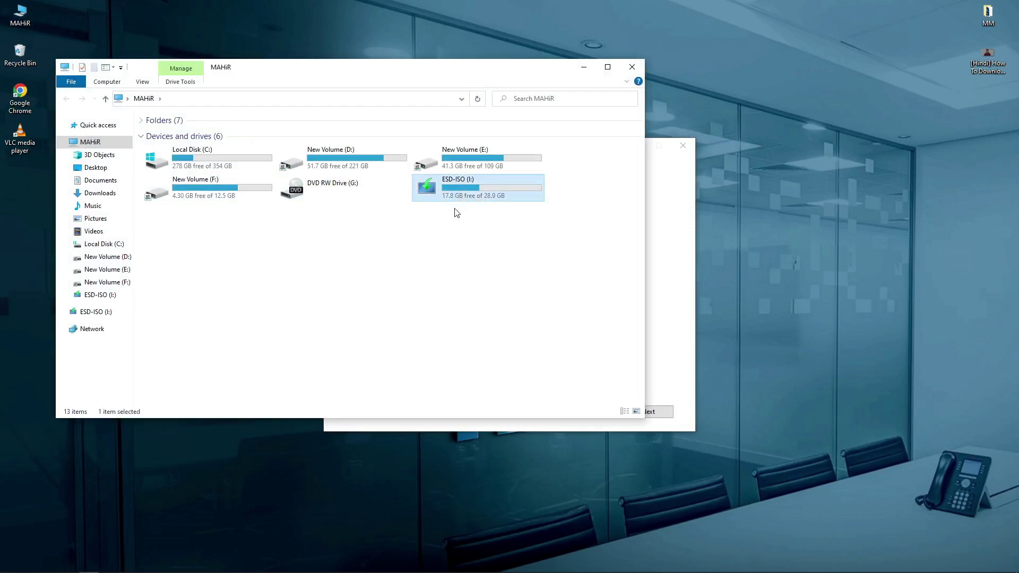
click(628, 66)
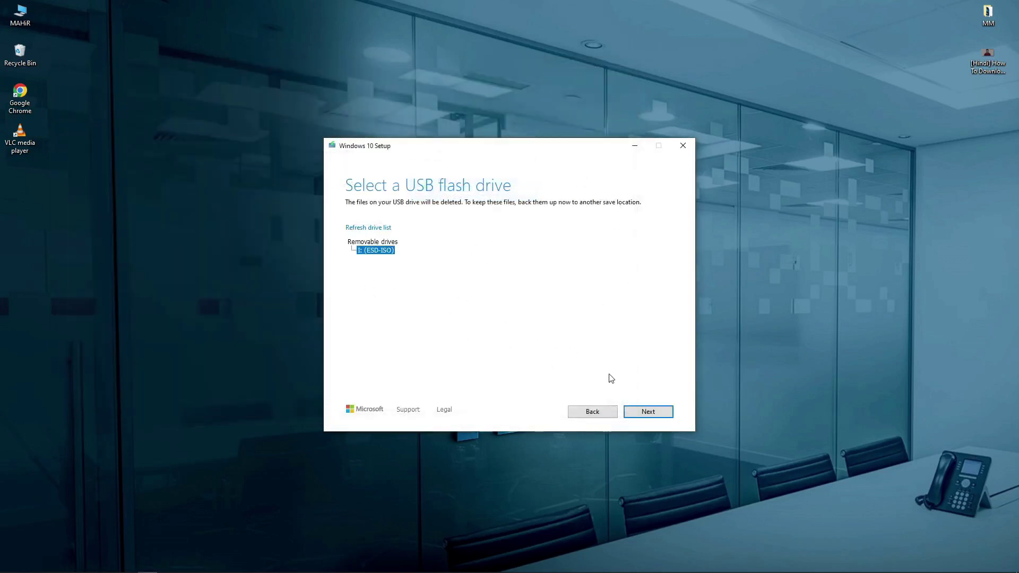
click(648, 418)
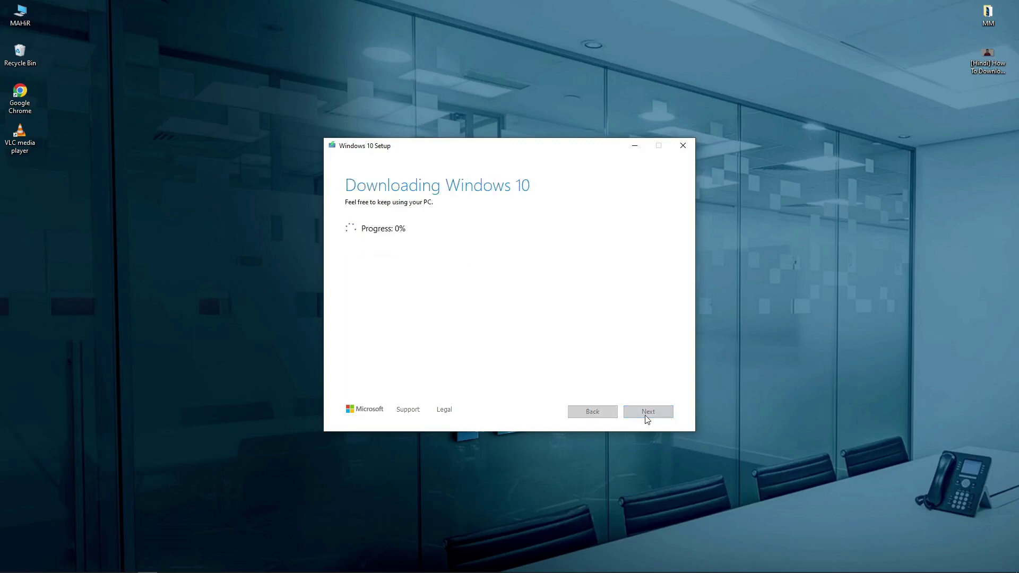